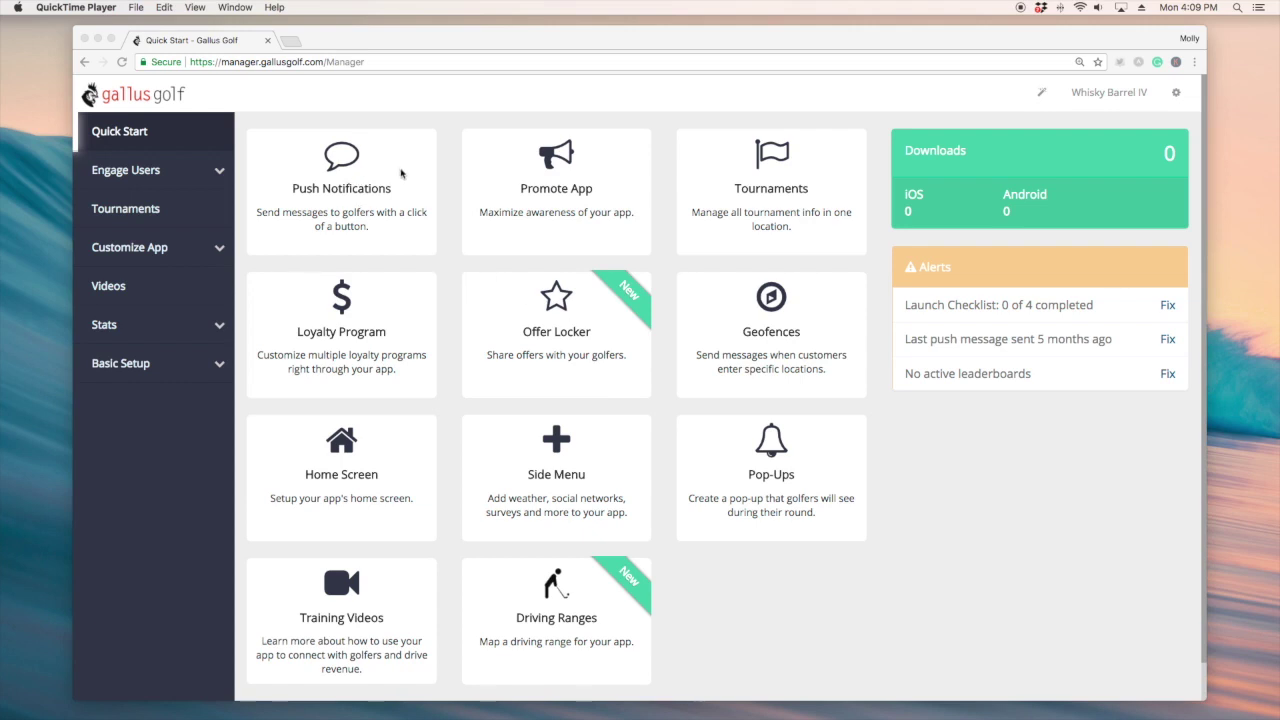
Step: Open the customer ID fields settings for push notifications
click(221, 173)
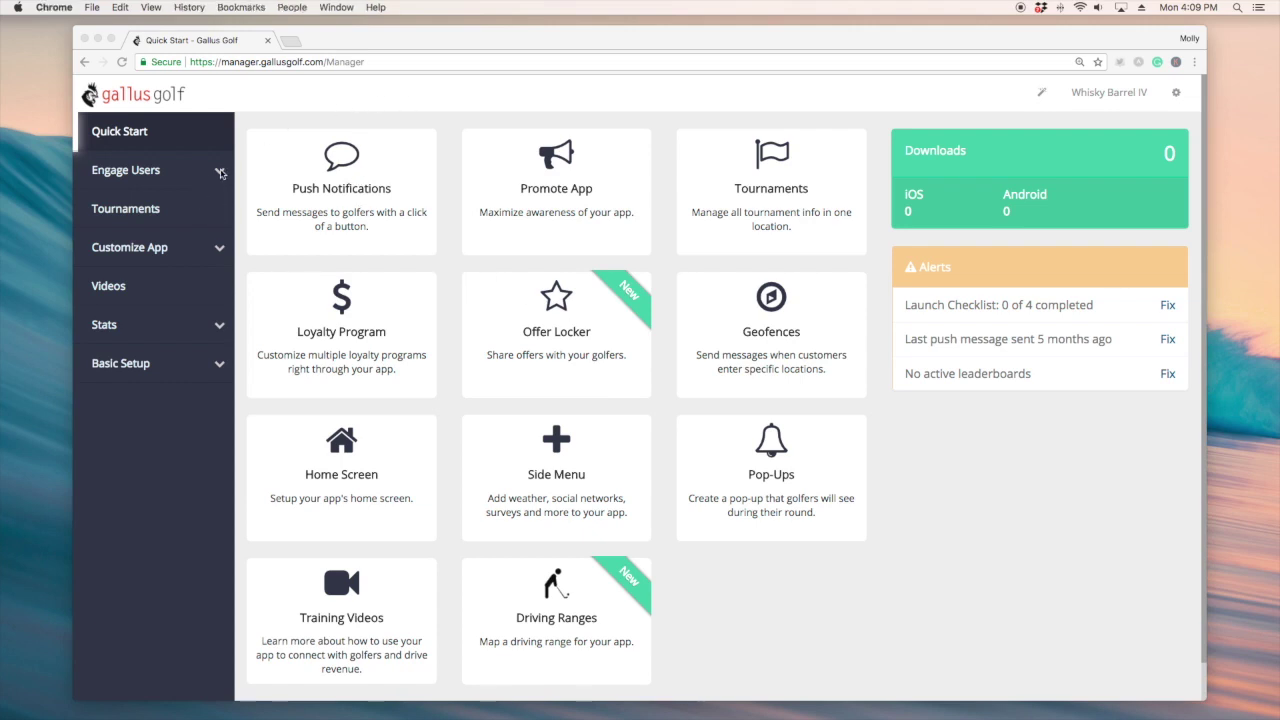
click(221, 173)
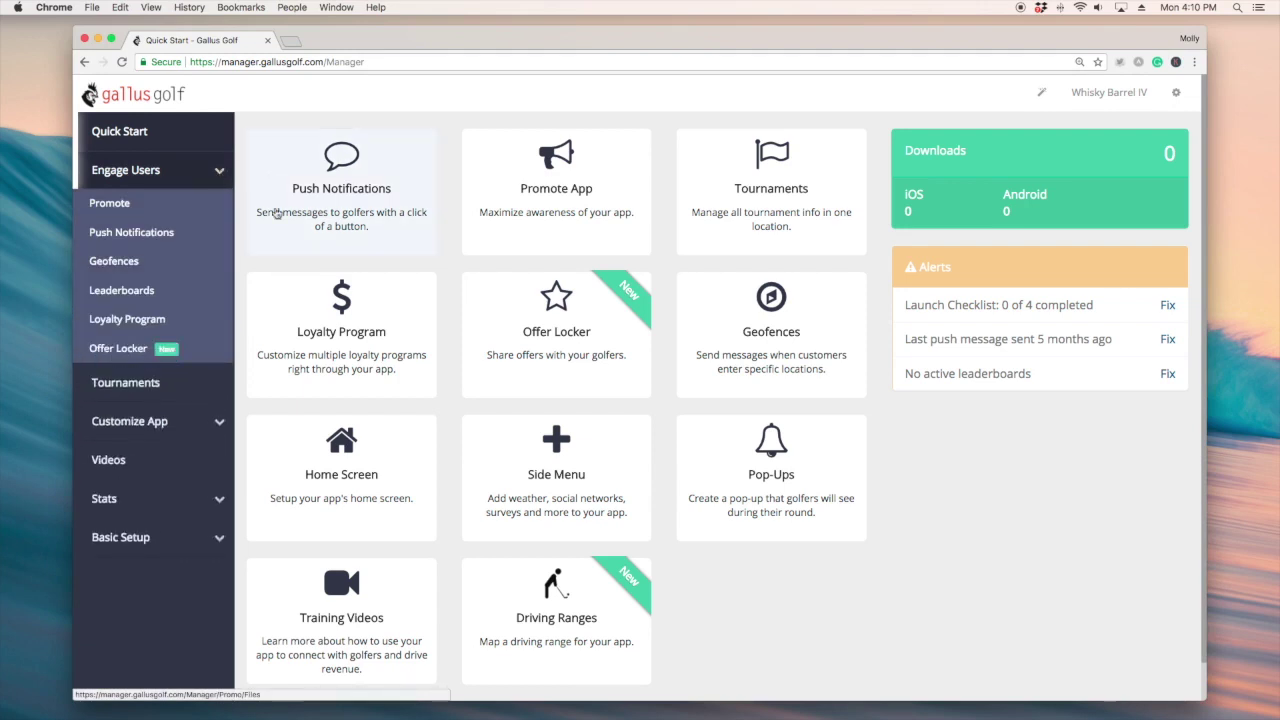
click(144, 234)
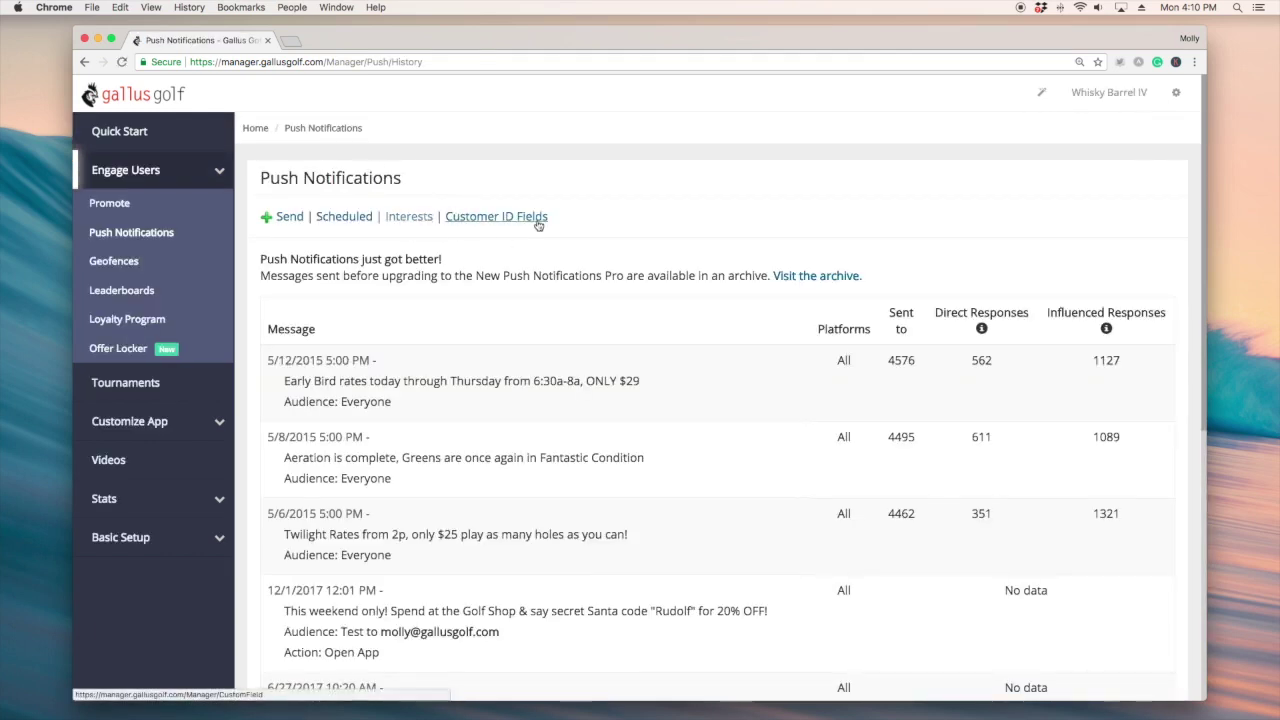
click(527, 217)
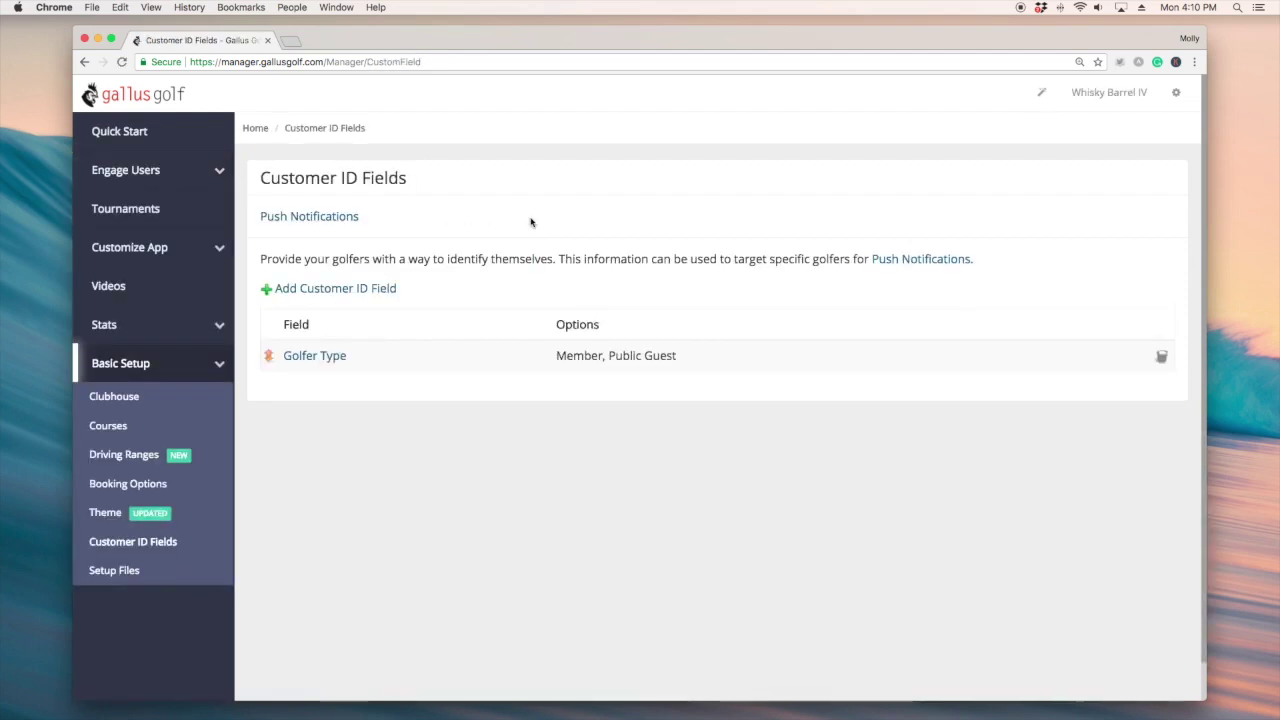
click(325, 358)
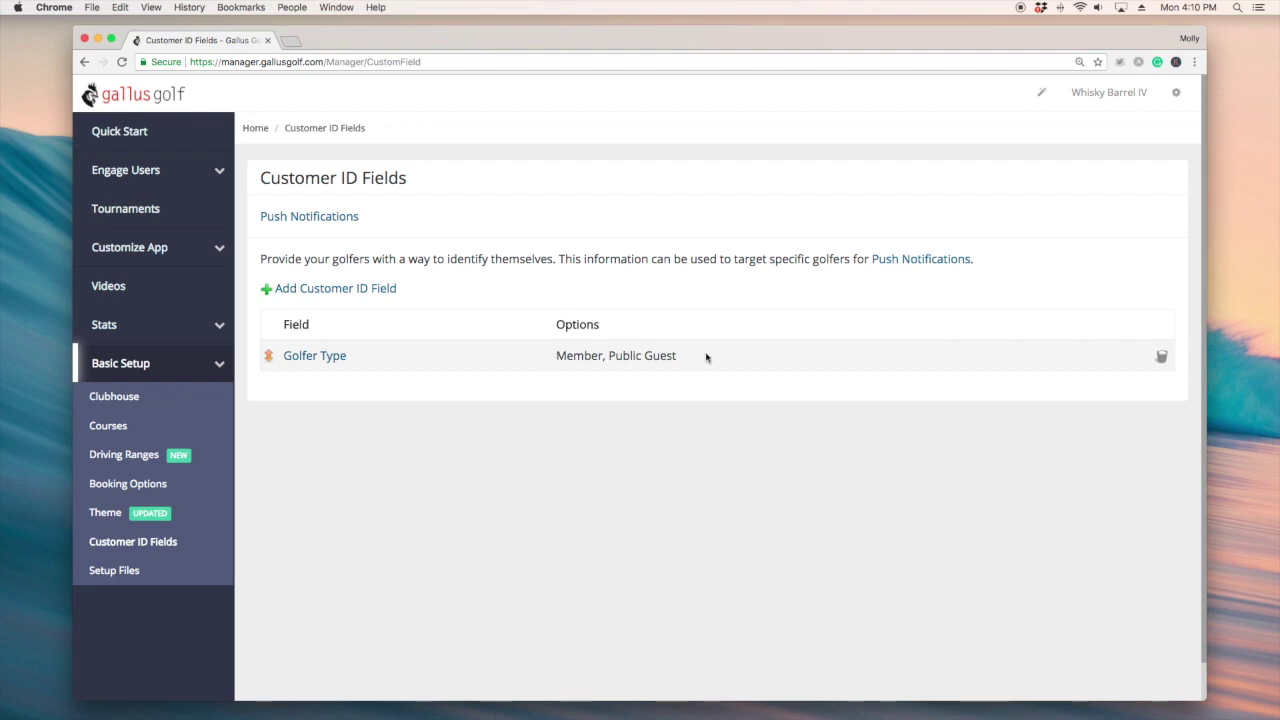
Step: Add a customer ID field labelled "Golfer Type"
click(363, 288)
click(368, 335)
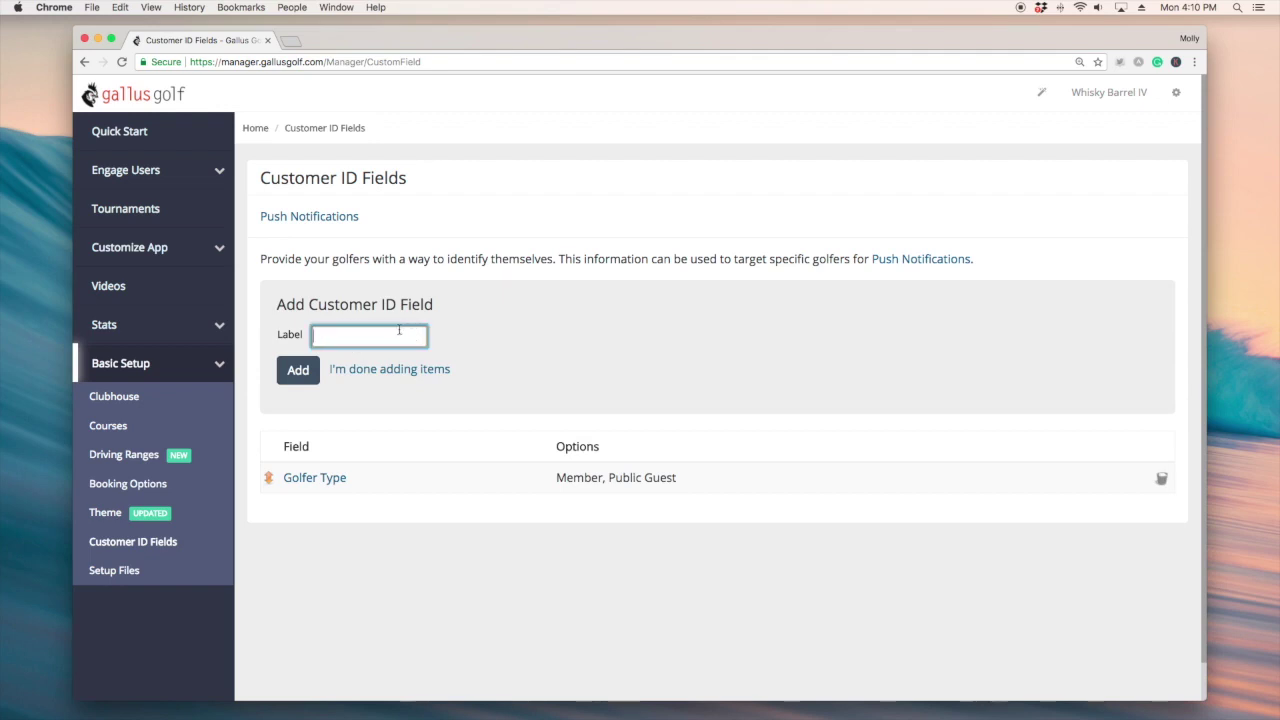
text(Golfer Type)
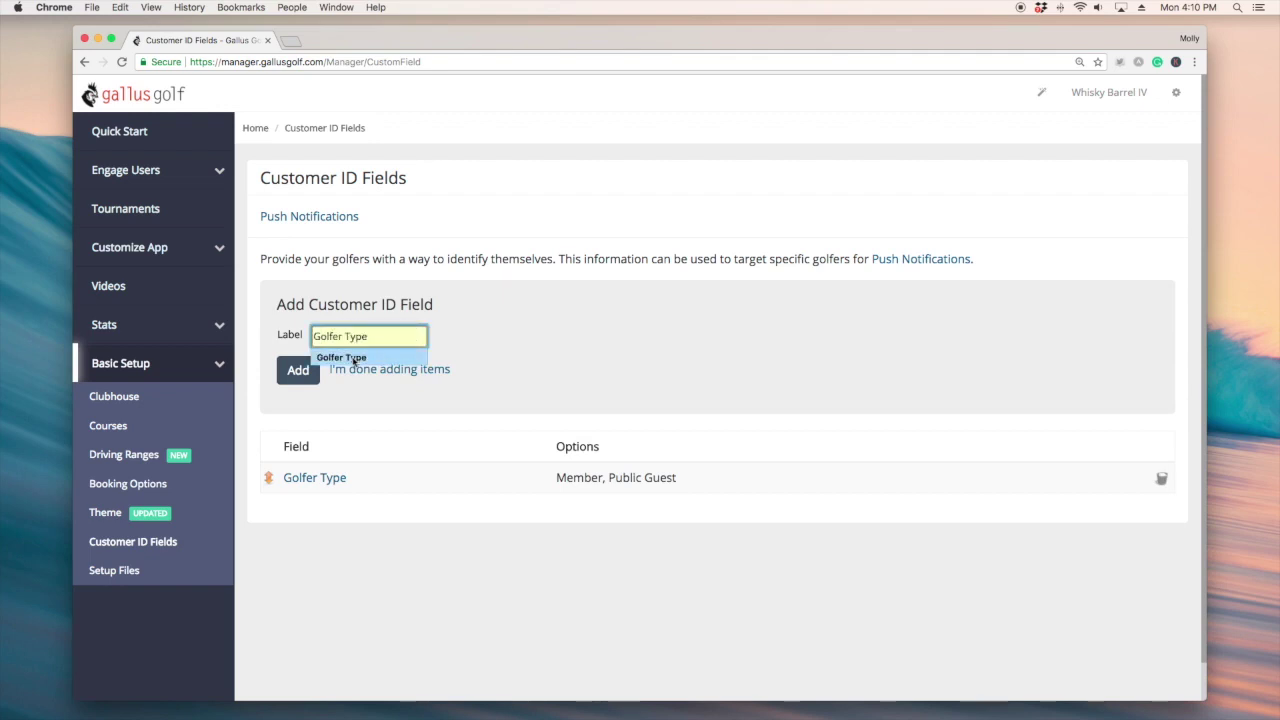
click(342, 358)
click(297, 371)
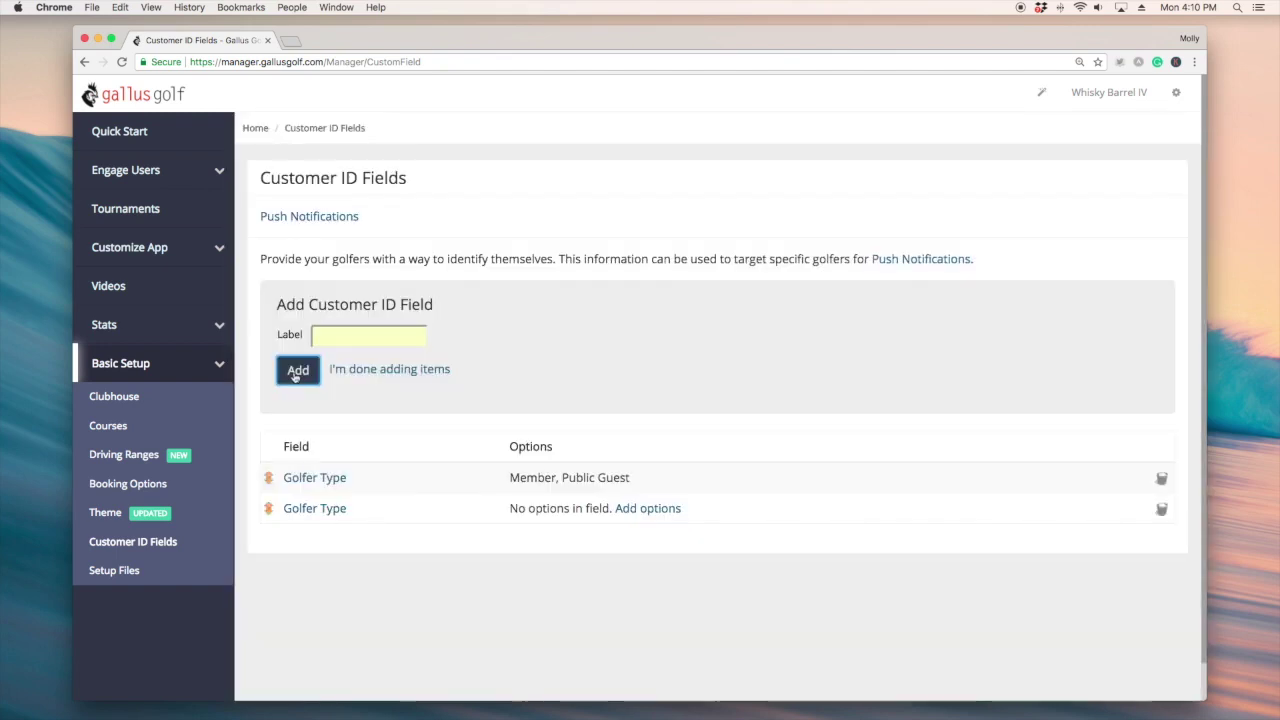
Step: Add the options "Member" and "Public Guest" to the new Golfer Type field, and return to the customer ID fields list
click(645, 510)
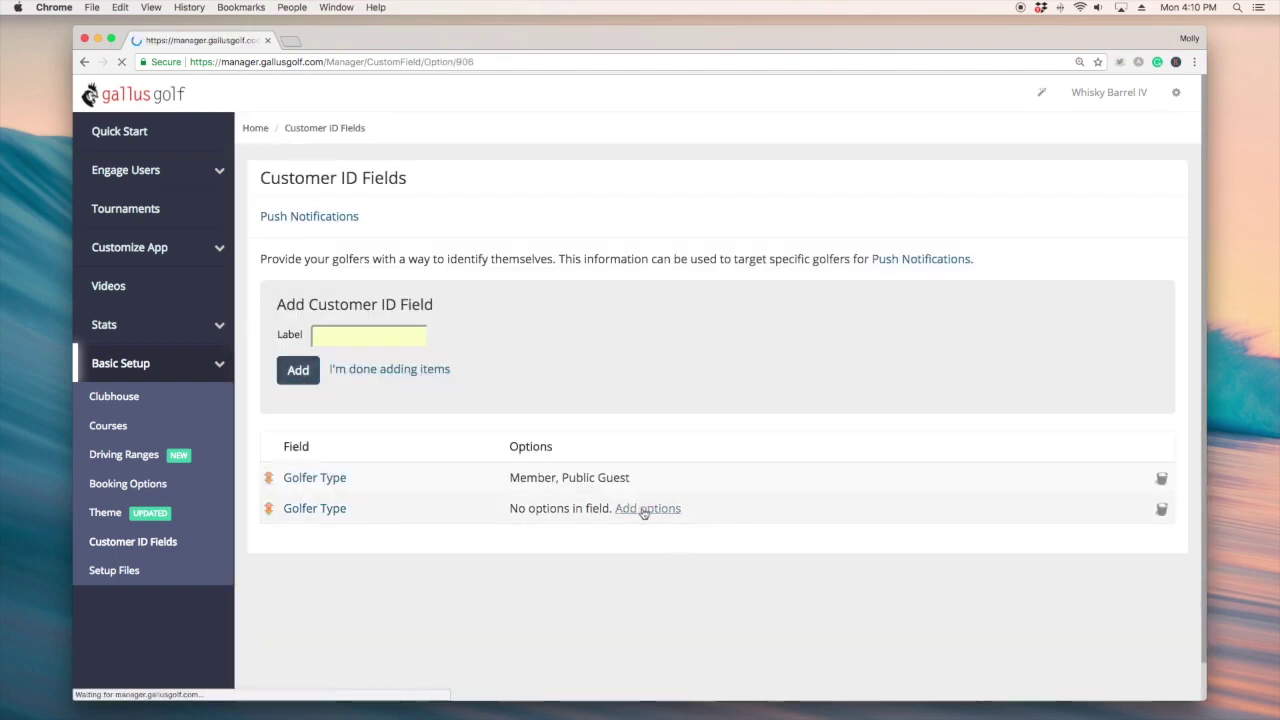
click(319, 253)
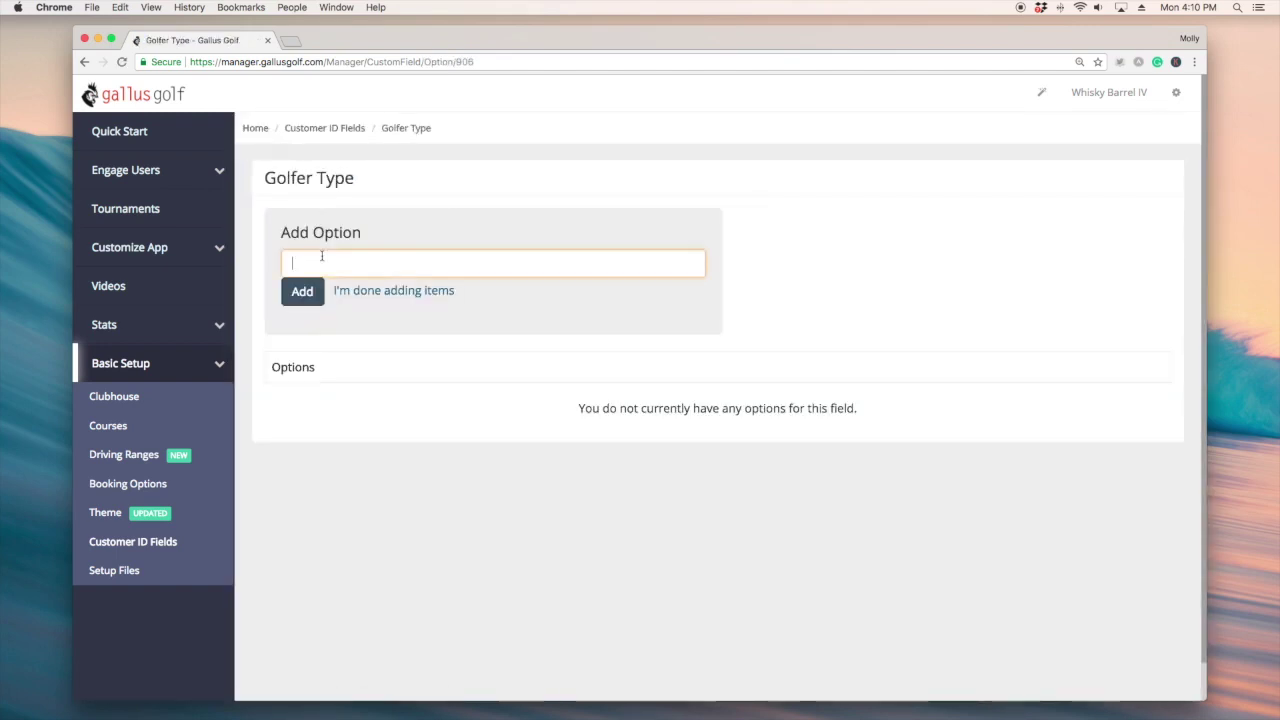
text(Mem)
key(Down)
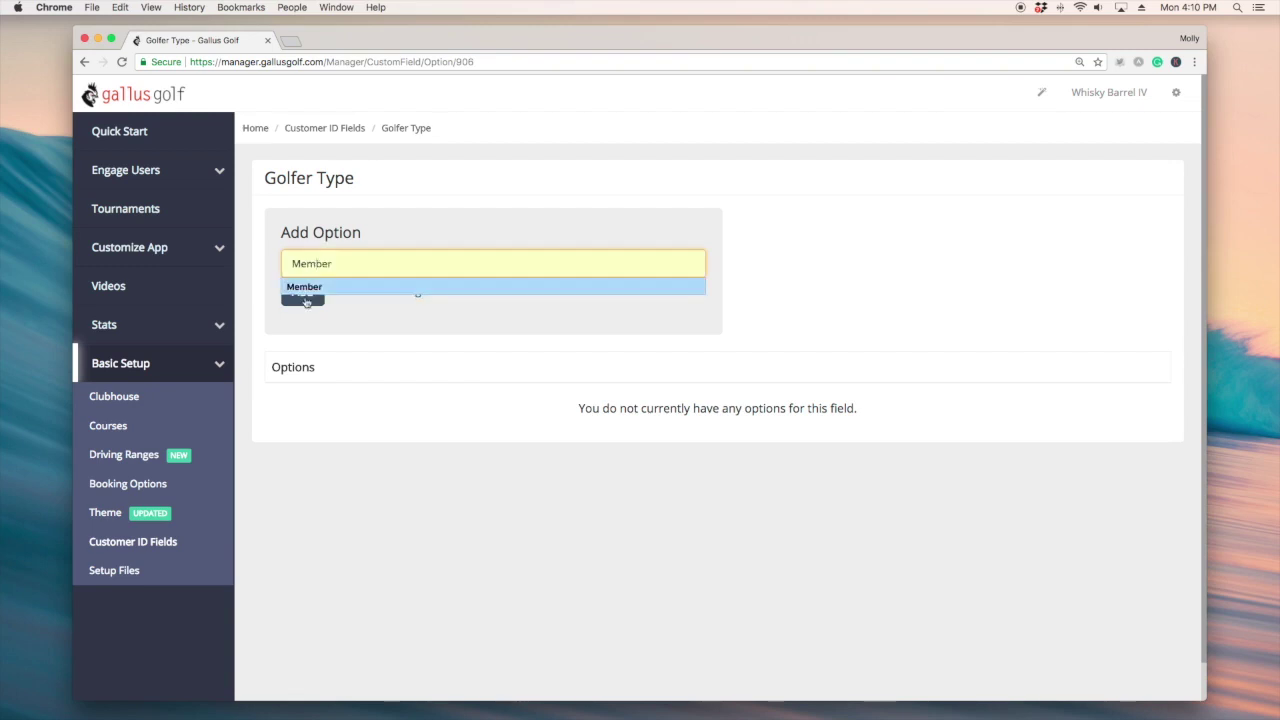
key(Return)
key(Return)
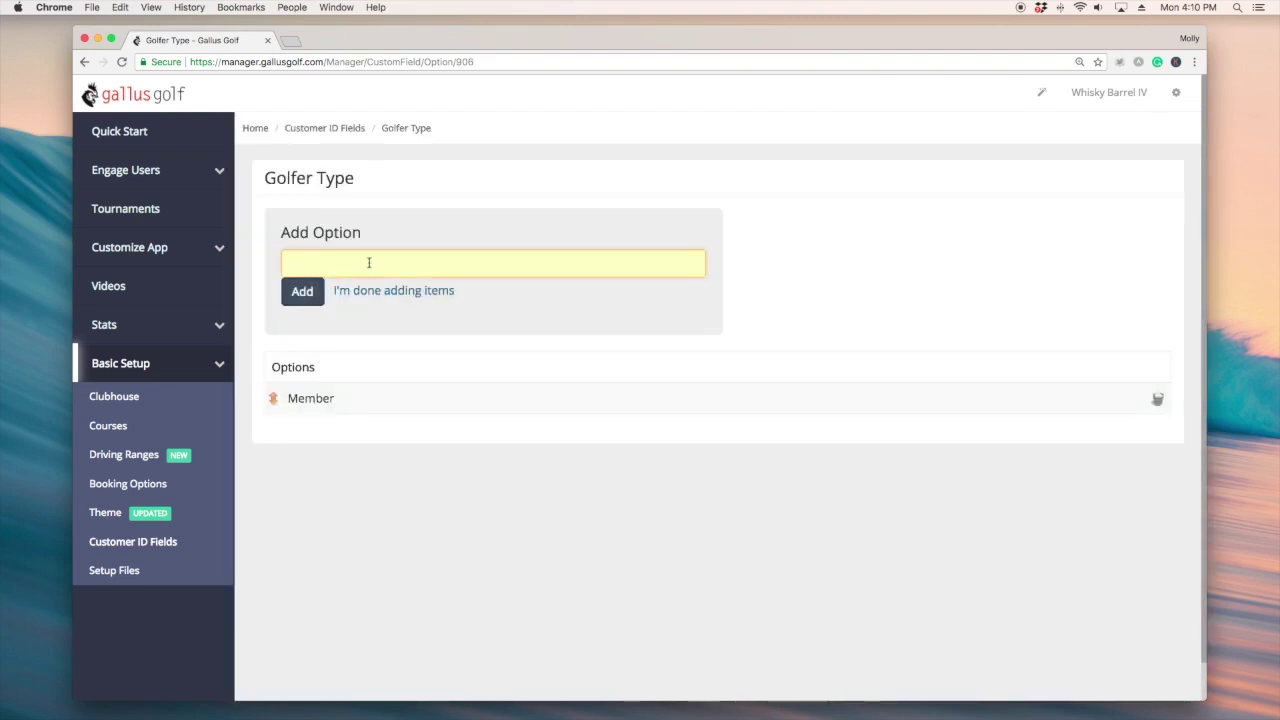
text(Public Guie)
key(Tab)
key(Return)
click(348, 133)
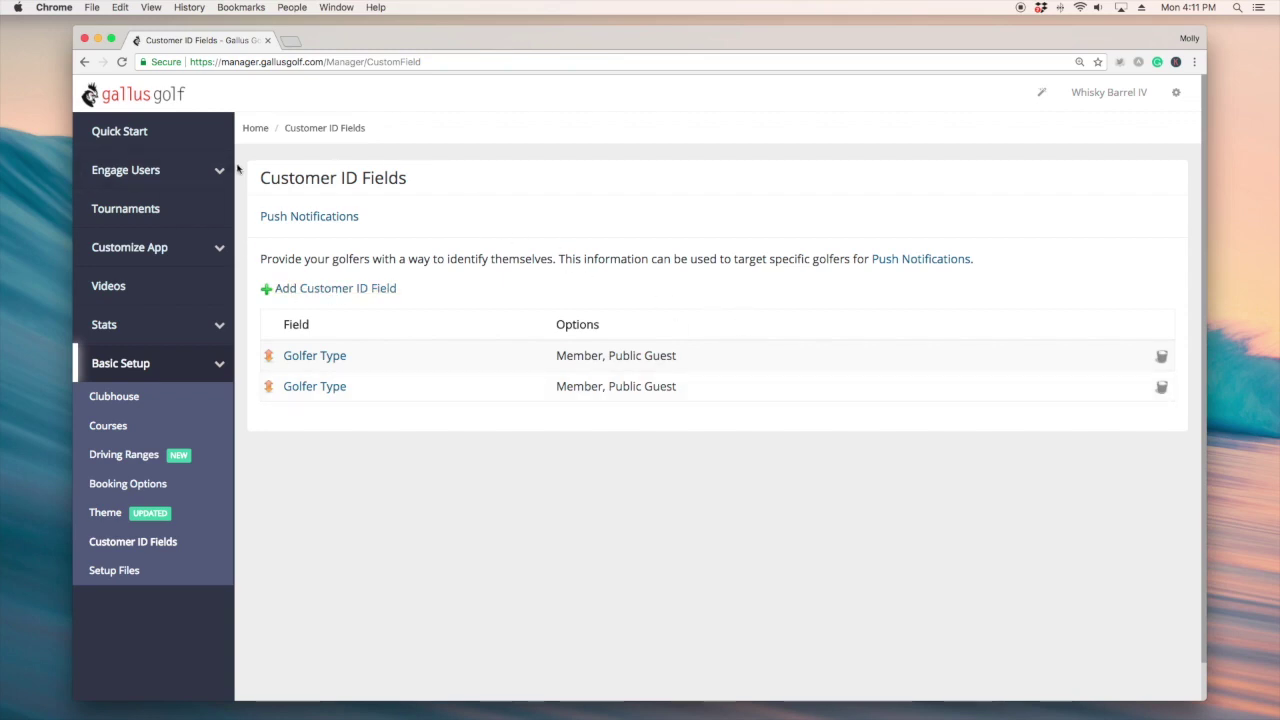
Step: Go back to push notifications and review the list of interest options offered to golfers
click(268, 215)
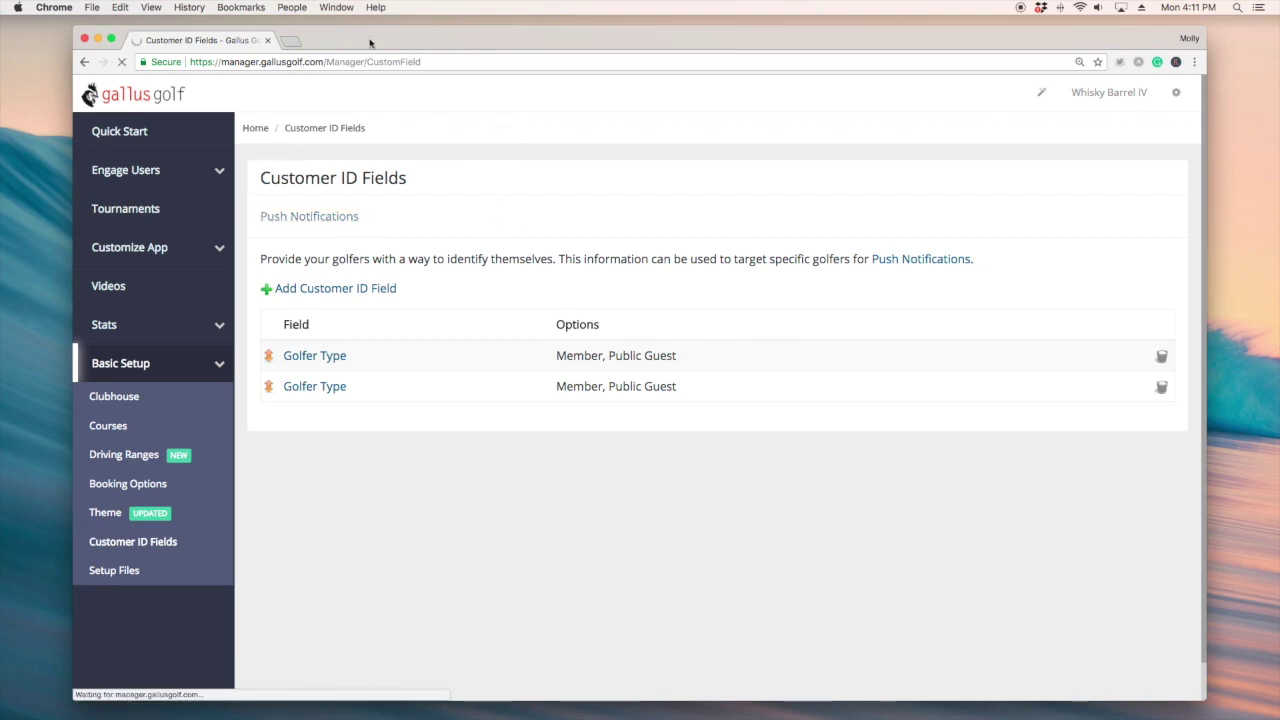
drag(371, 43, 371, 38)
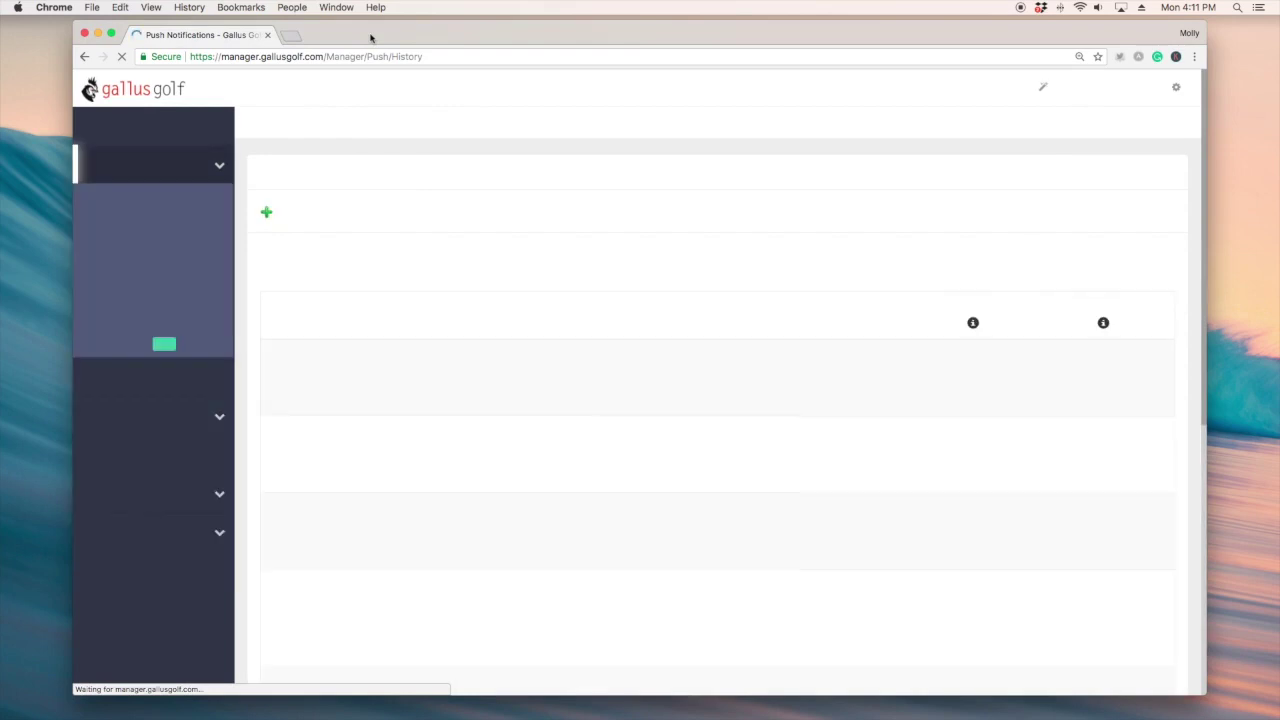
click(418, 214)
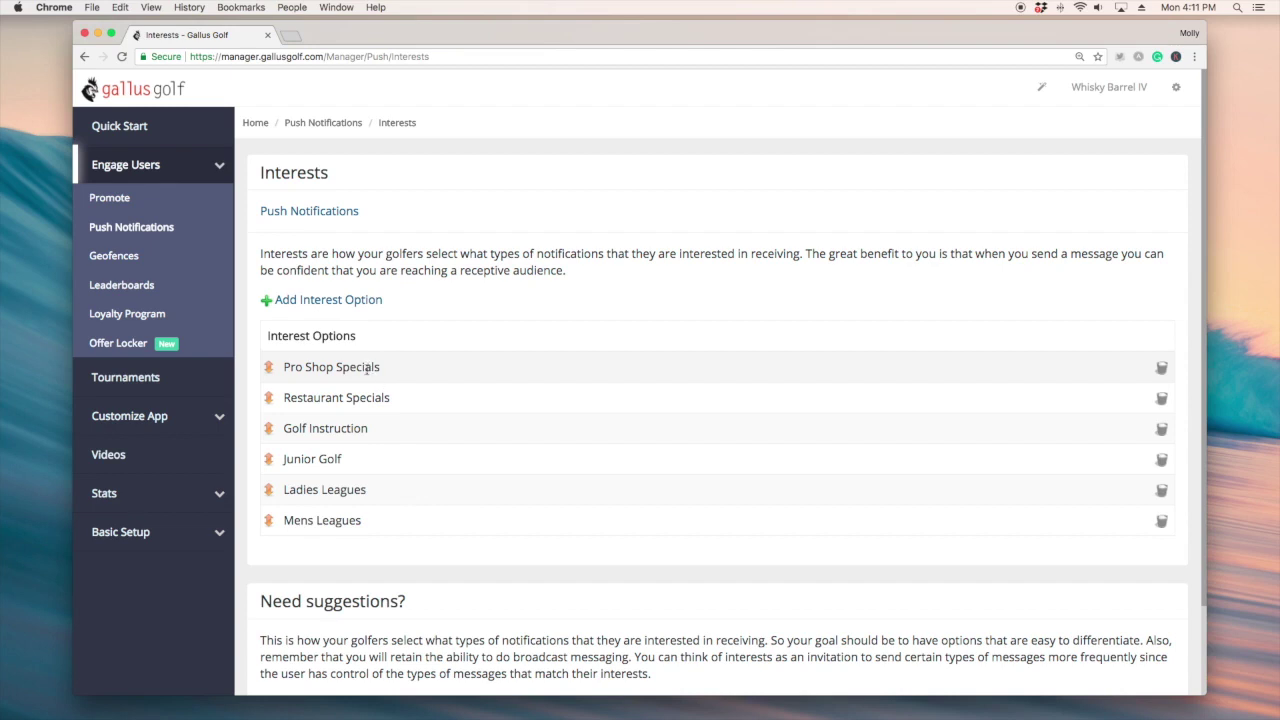
Step: Compose a new push notification with the message "Summer Ladies League is now available for registration! Sign up today!"
click(145, 232)
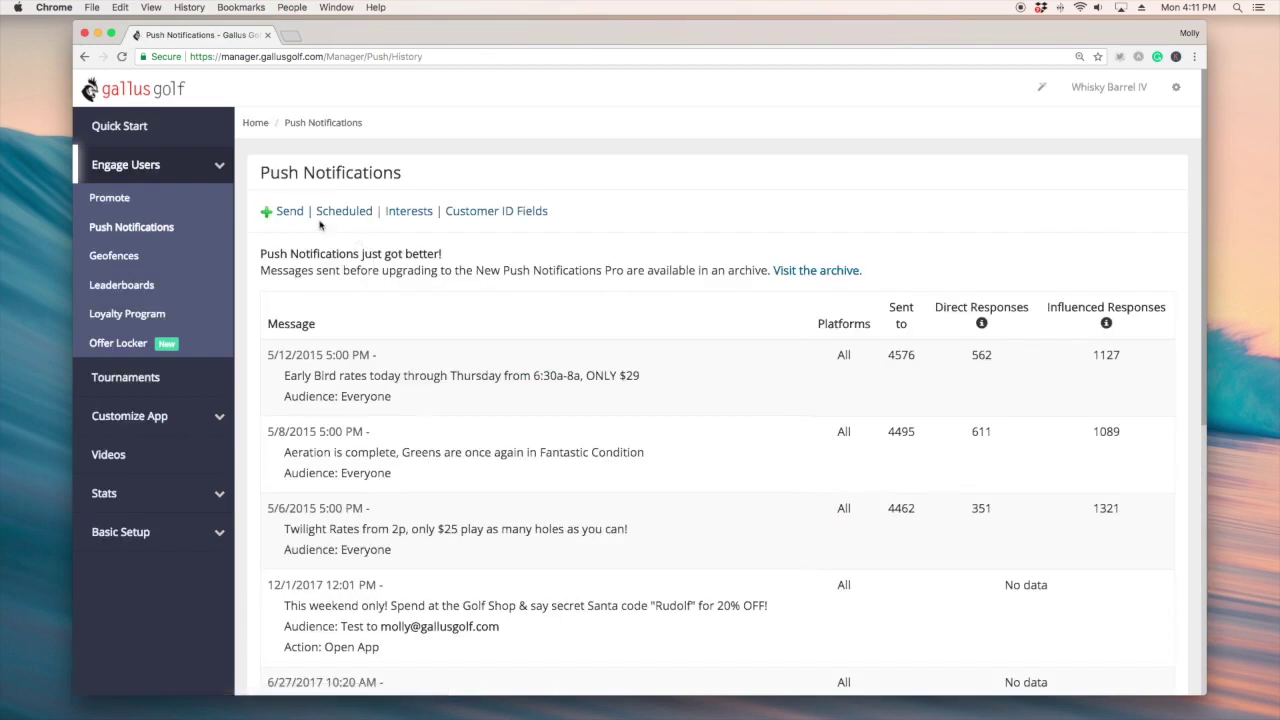
click(290, 214)
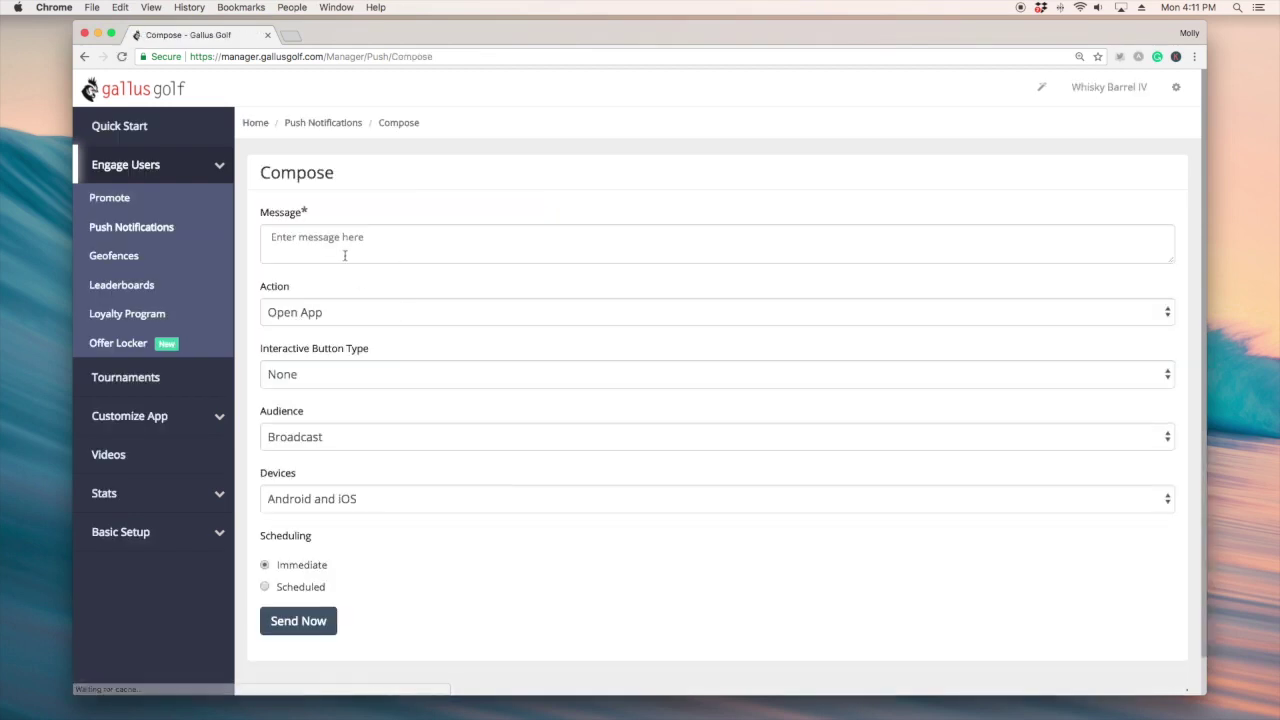
click(339, 242)
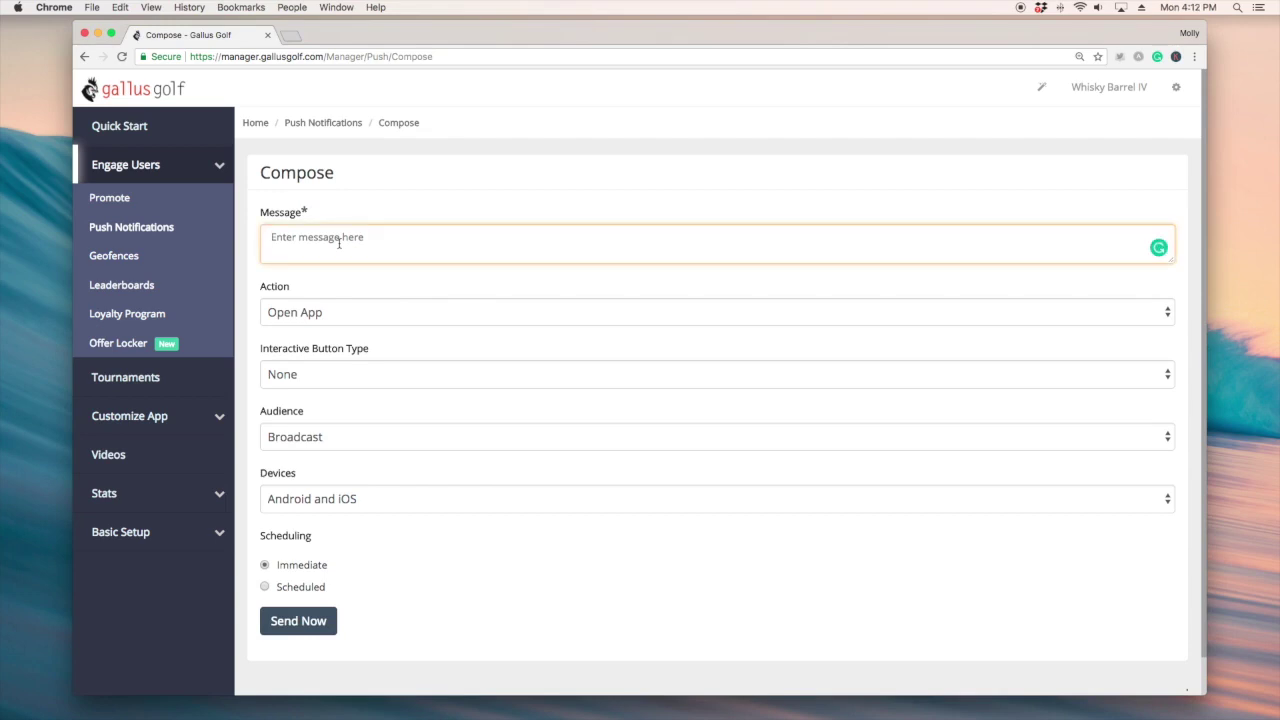
text(Sum)
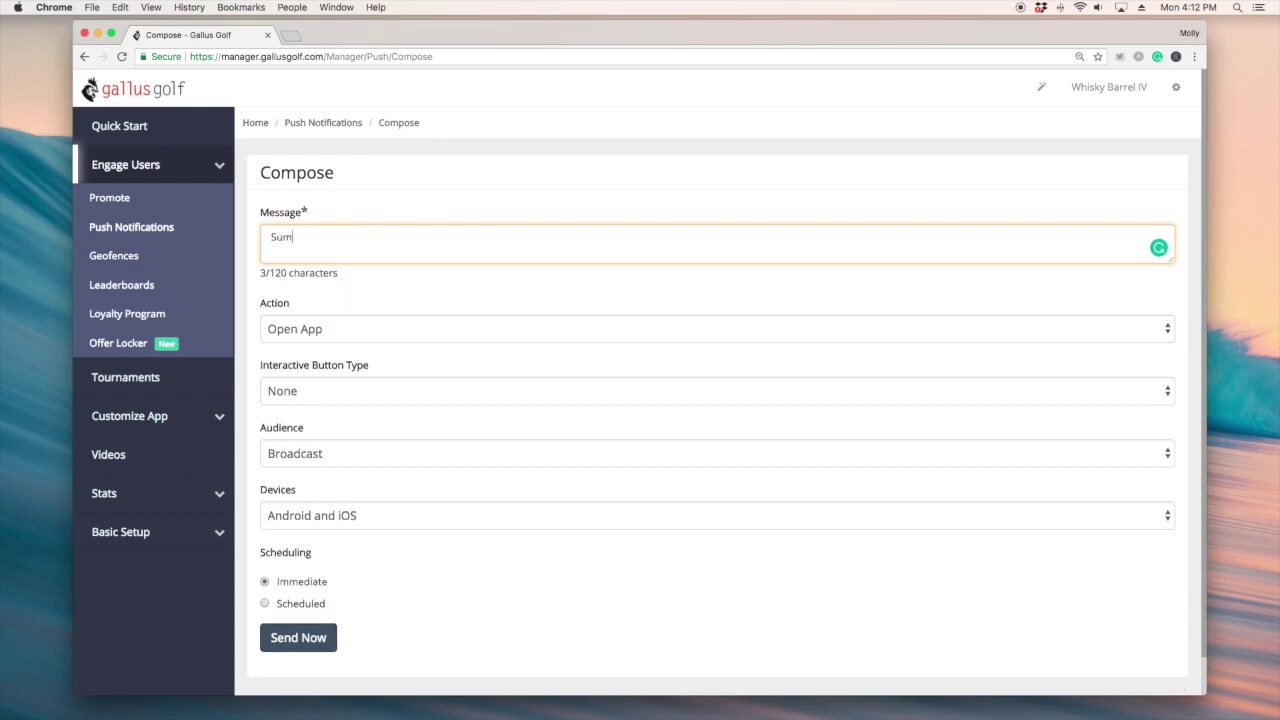
text(mer Ladies )
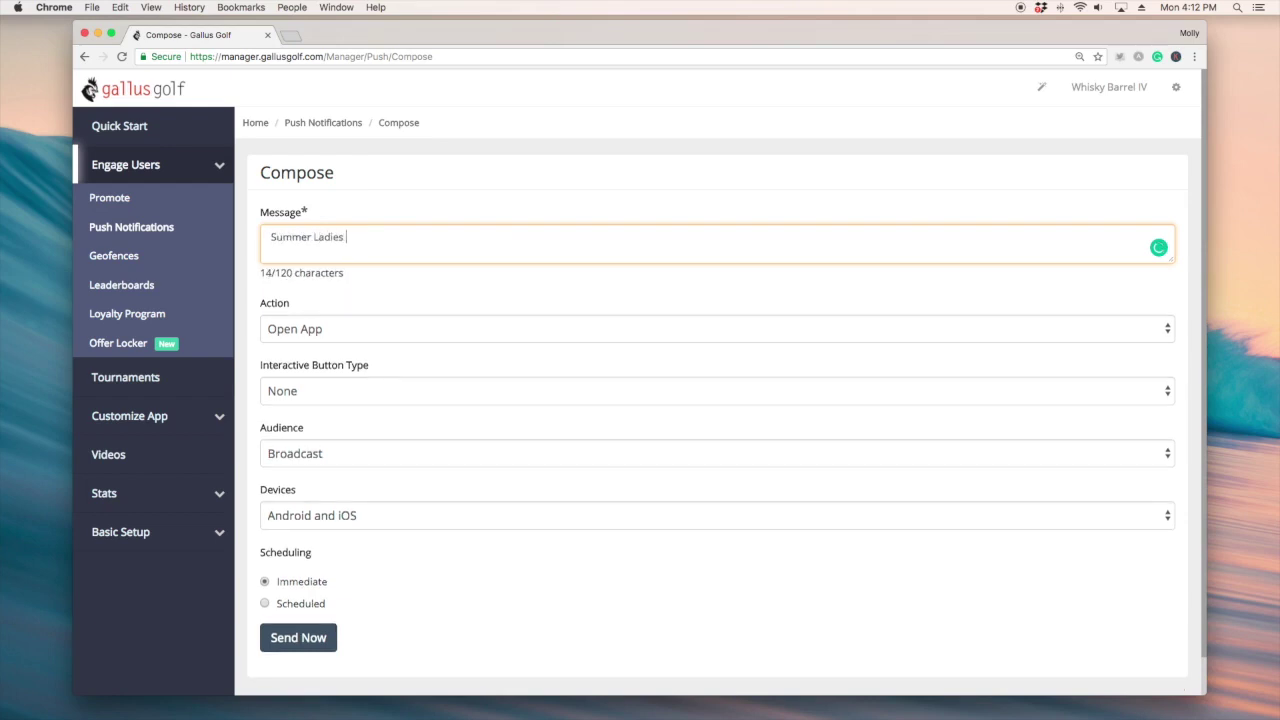
text(League is now availalbble tor reg)
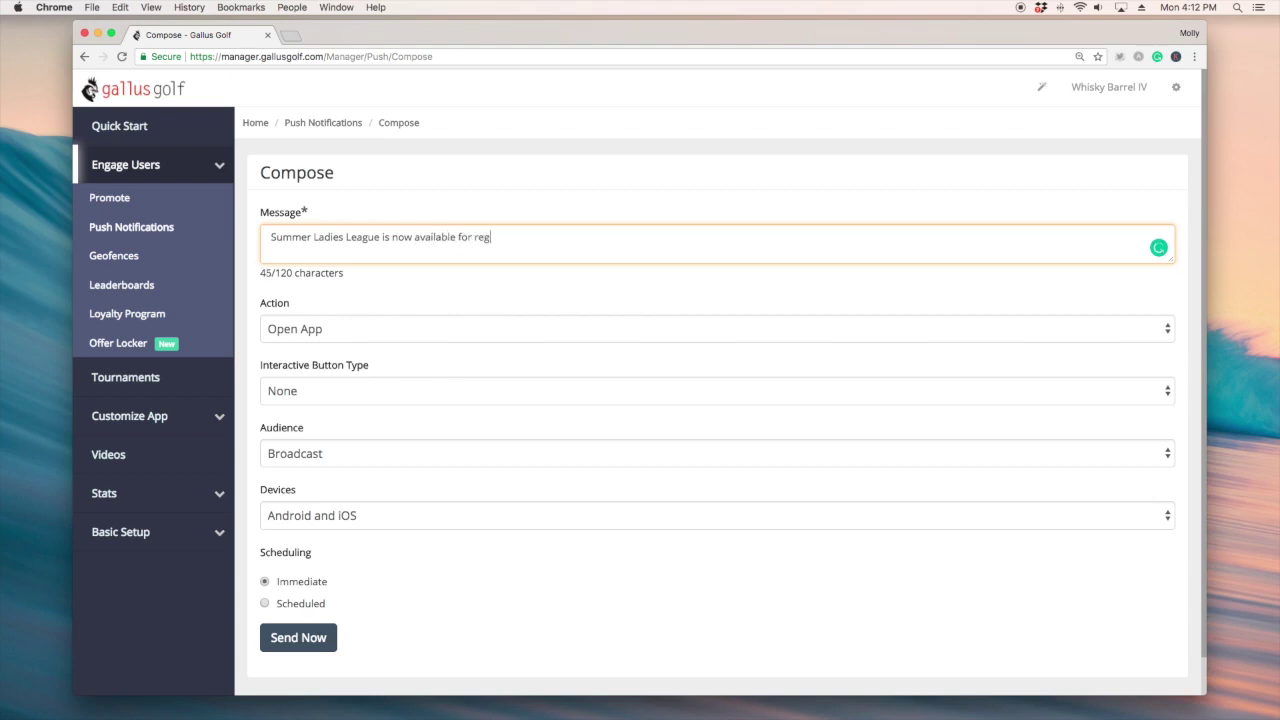
text(istration! Sign up today!)
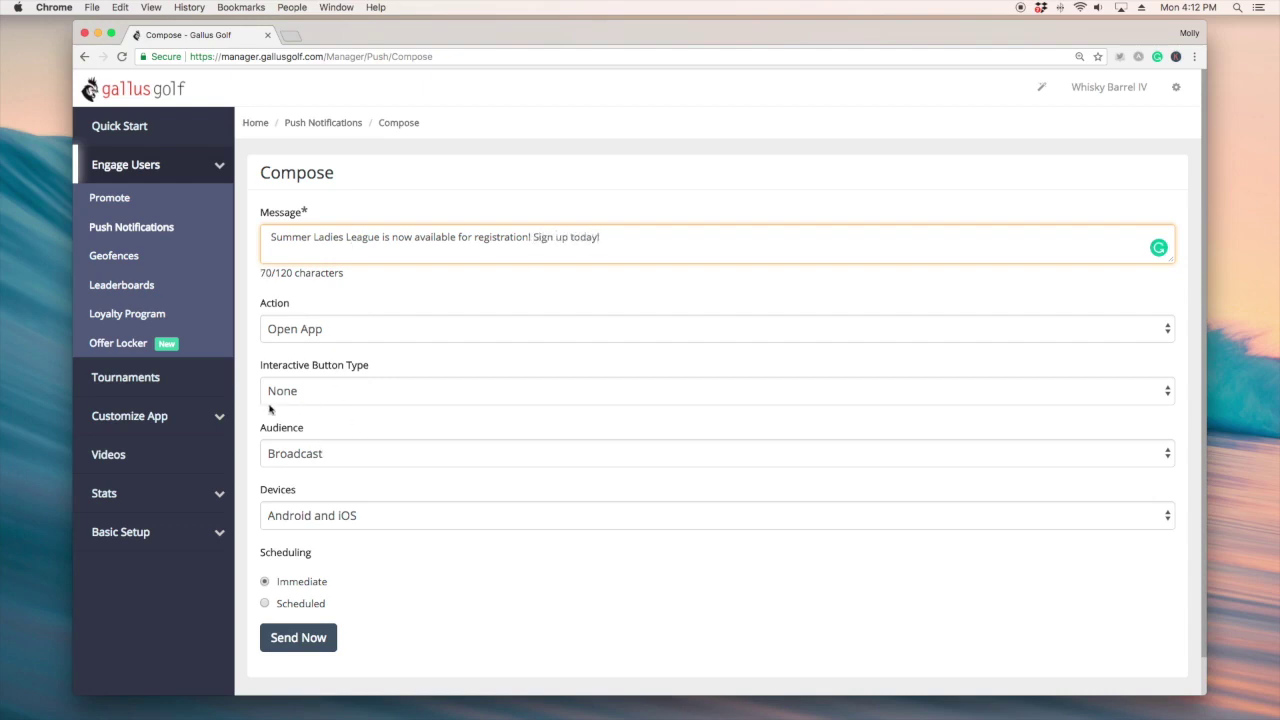
Step: Set the notification's audience to Targeted and limit it to golfers with the Ladies Leagues interest
click(456, 455)
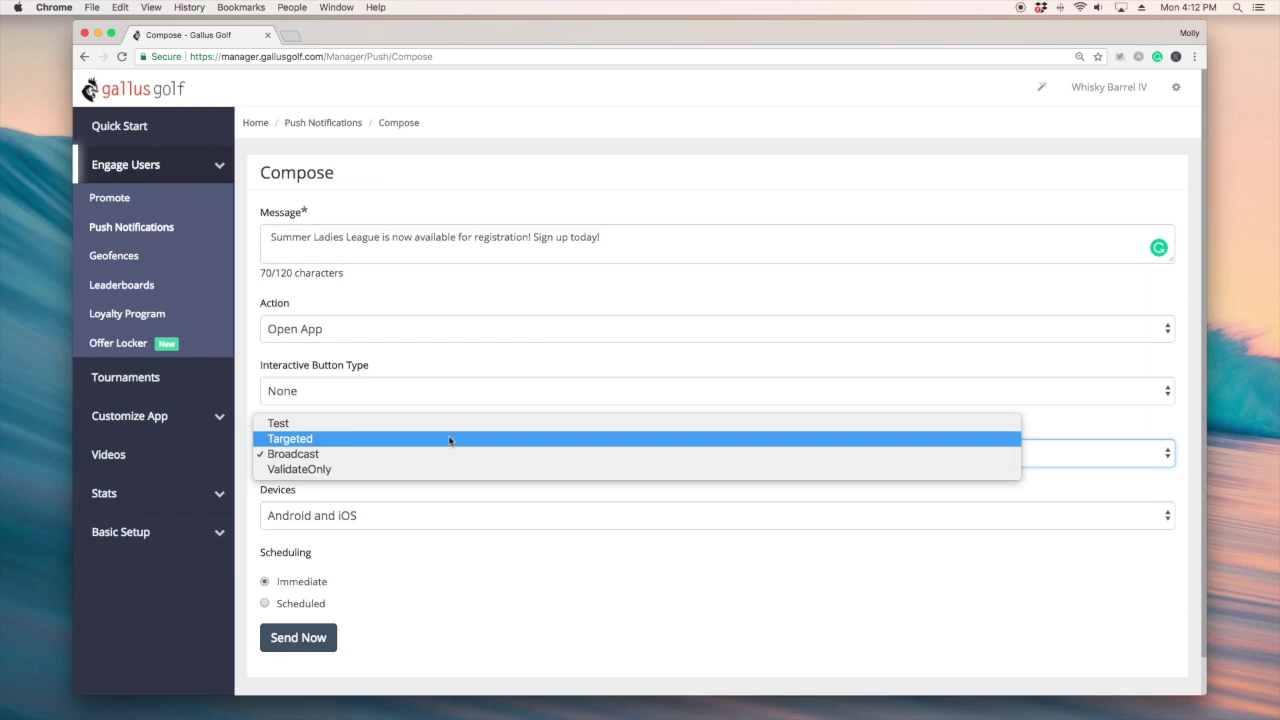
click(450, 440)
scroll(437, 494, down, 3)
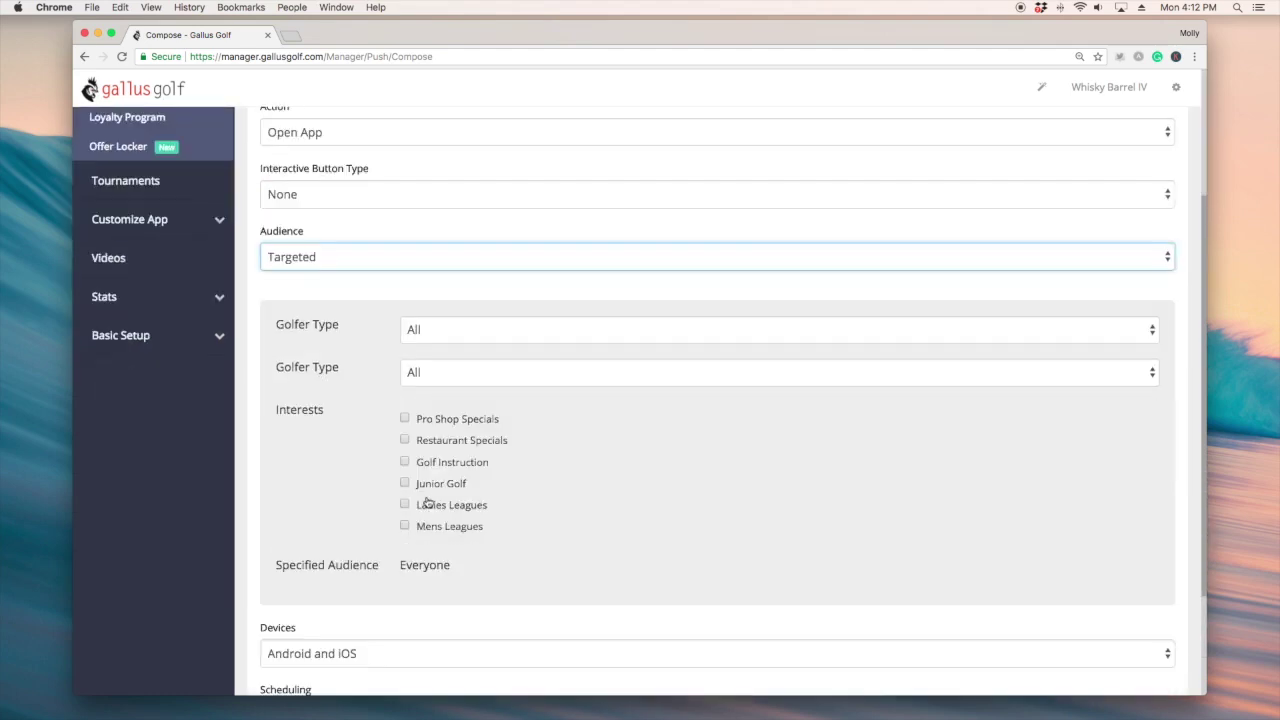
scroll(427, 504, down, 1)
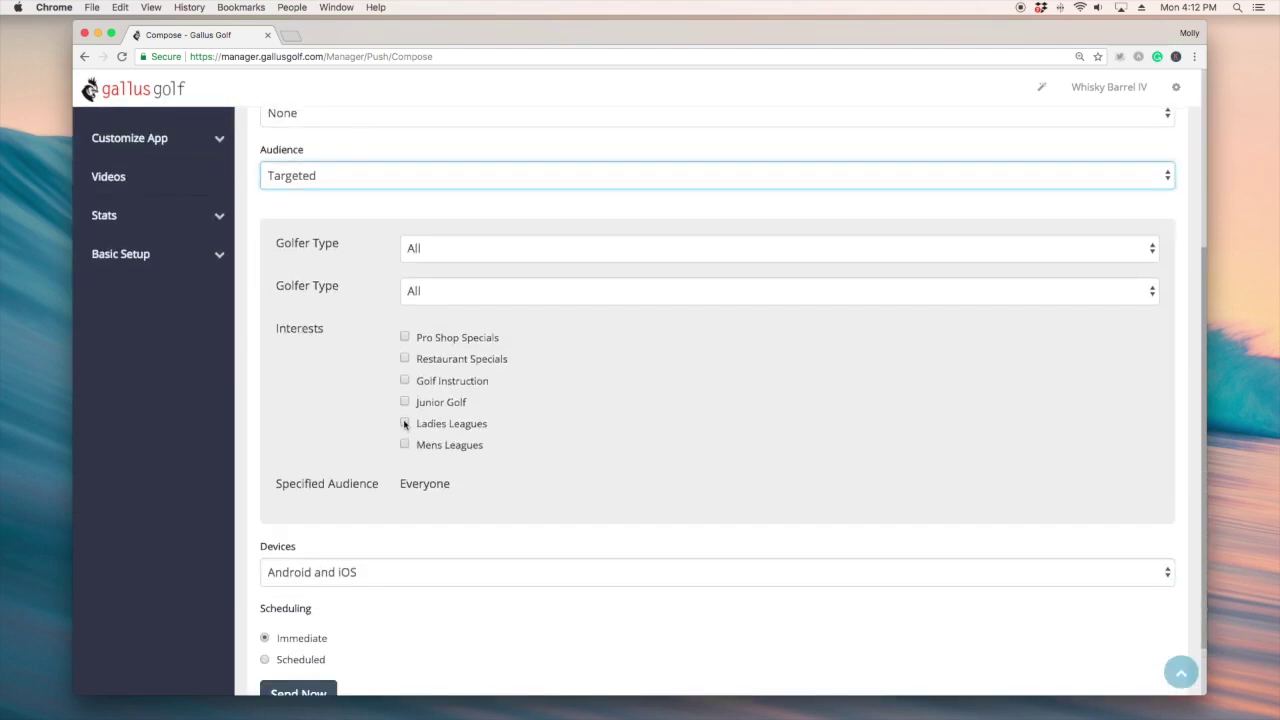
click(405, 424)
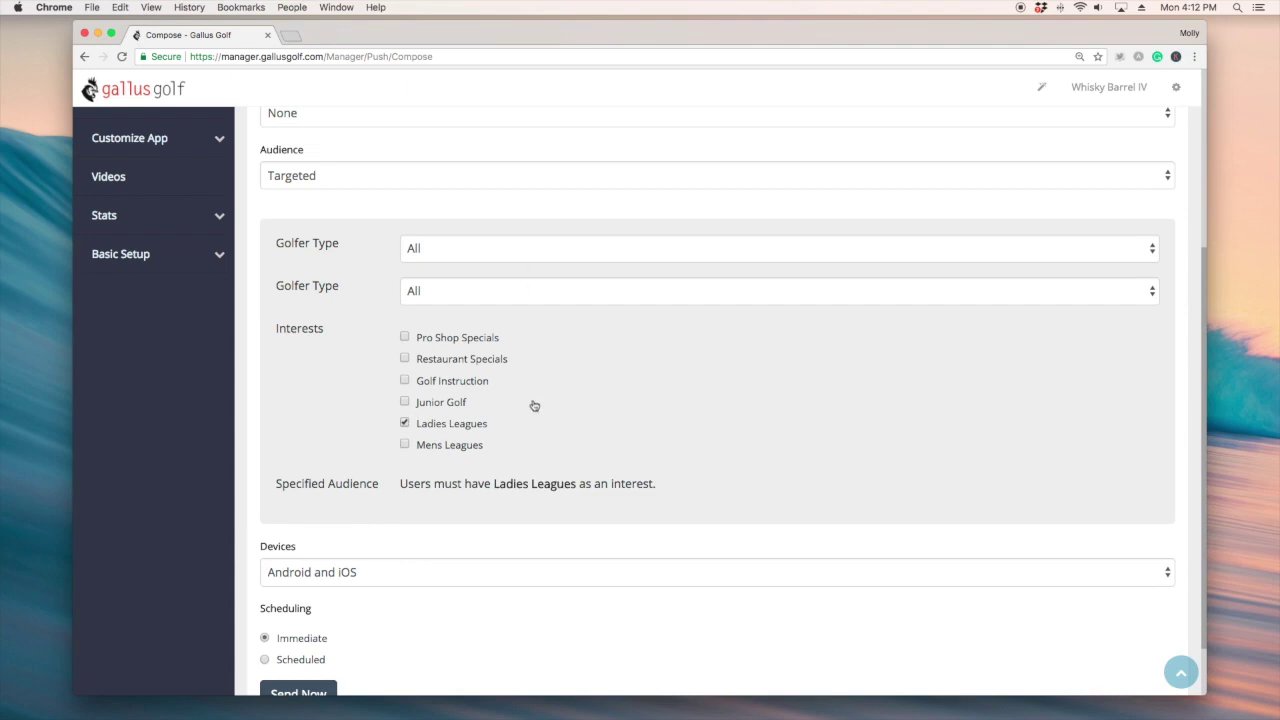
scroll(533, 404, up, 2)
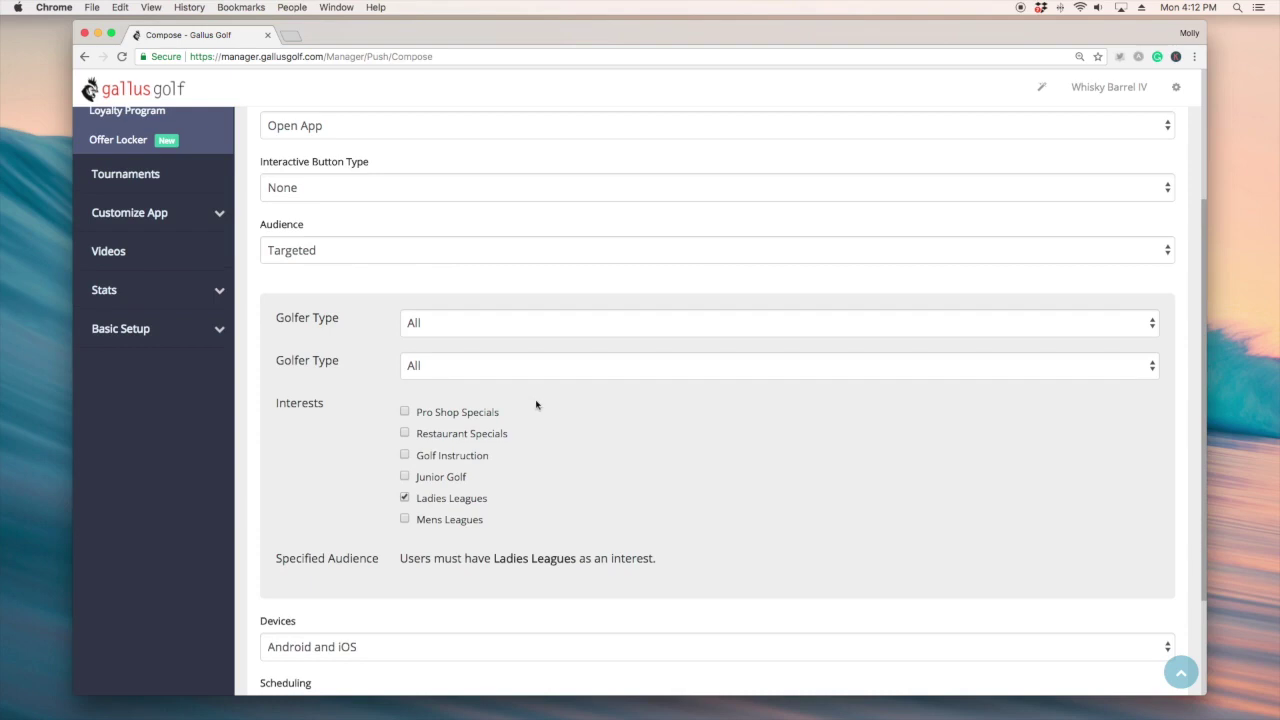
scroll(508, 412, up, 1)
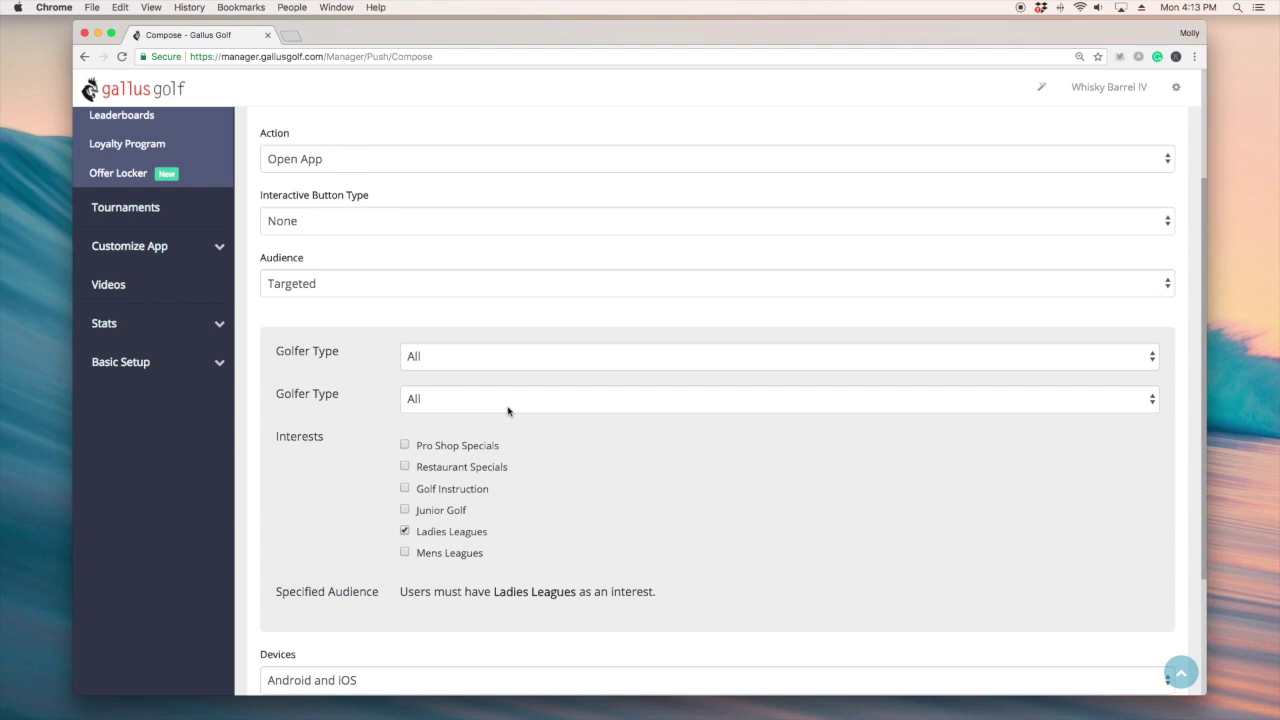
scroll(508, 410, down, 1)
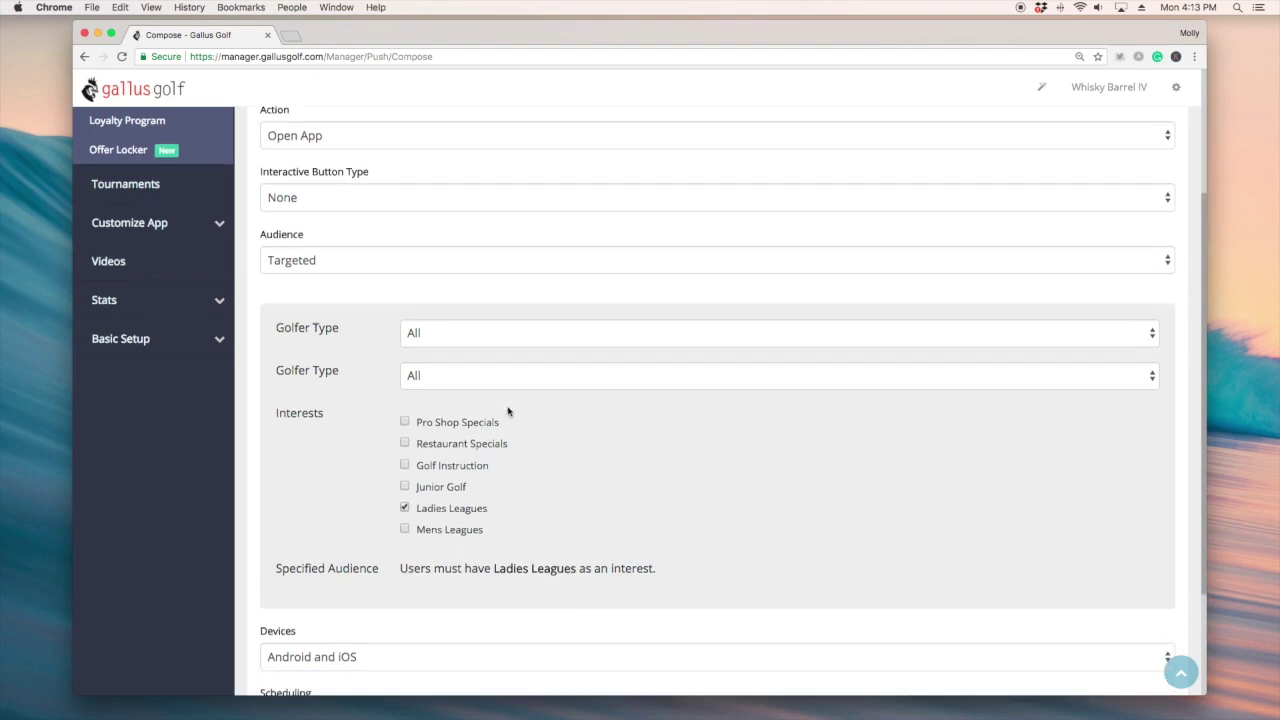